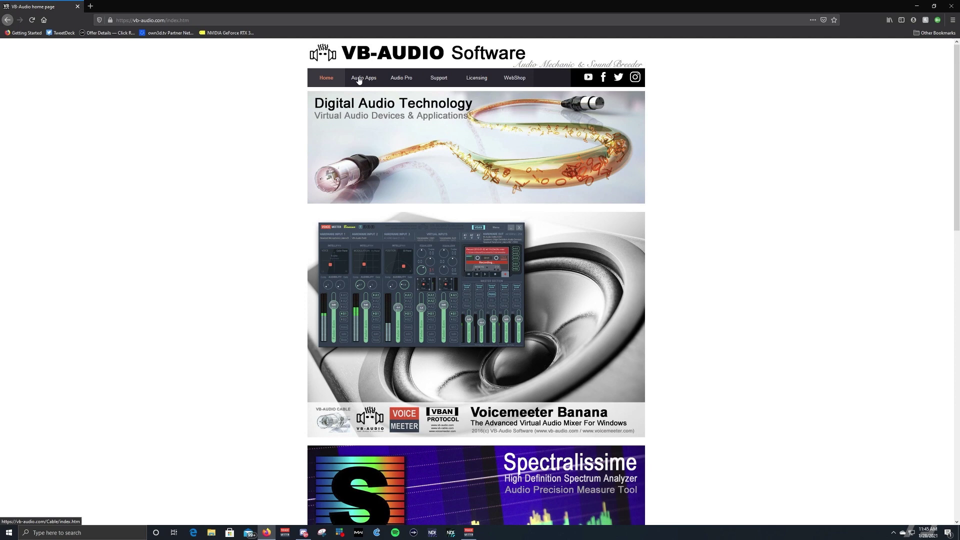
Step: Download the Voicemeeter 1.0.7.4 EXE installer from VB-Audio's Audio Apps page and save the file
left_click(363, 80)
left_click(408, 102)
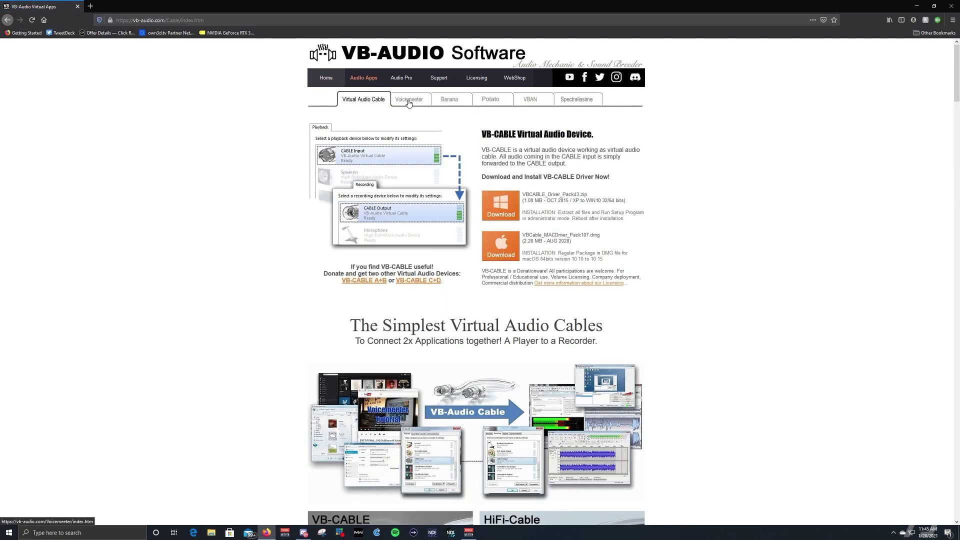
scroll(379, 148, "down", 3)
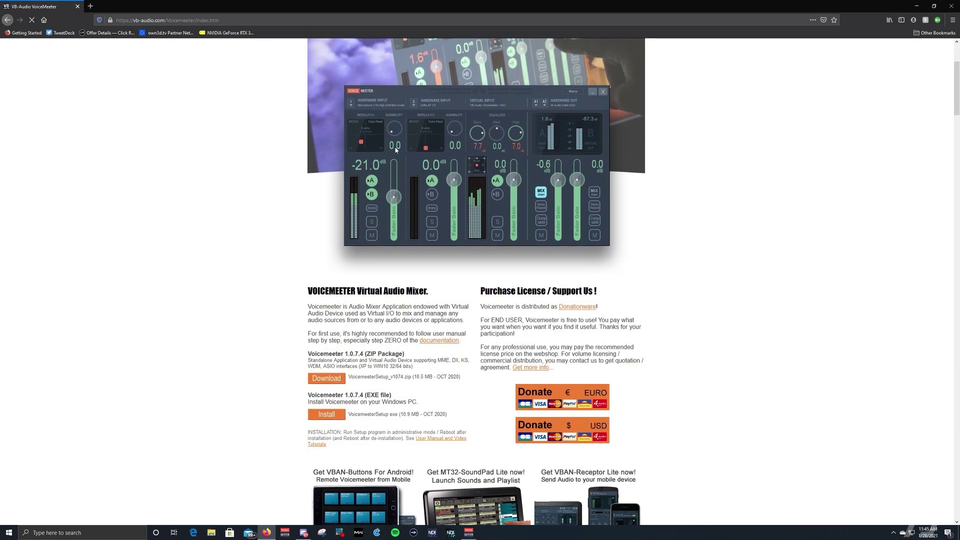
scroll(379, 148, "down", 4)
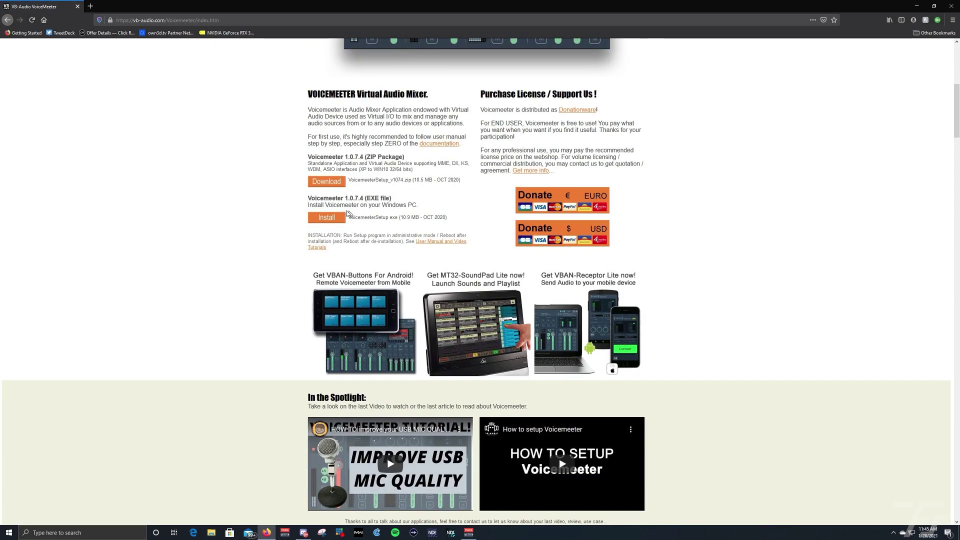
left_click(321, 219)
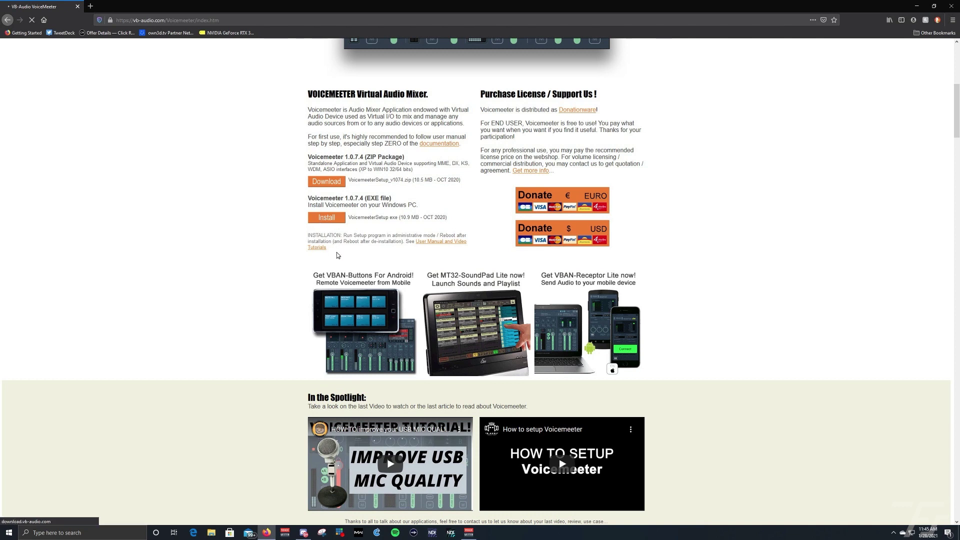
left_click(504, 261)
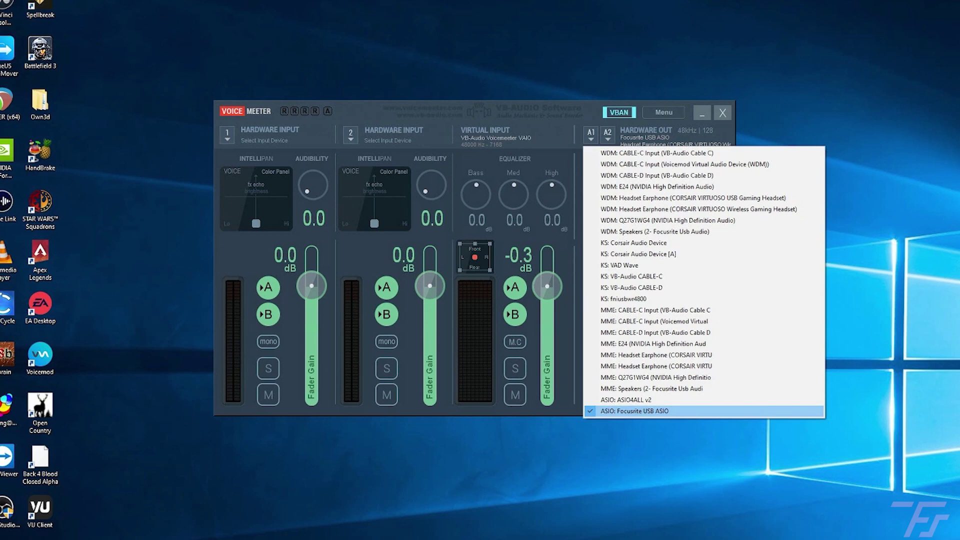
left_click(635, 410)
left_click(608, 135)
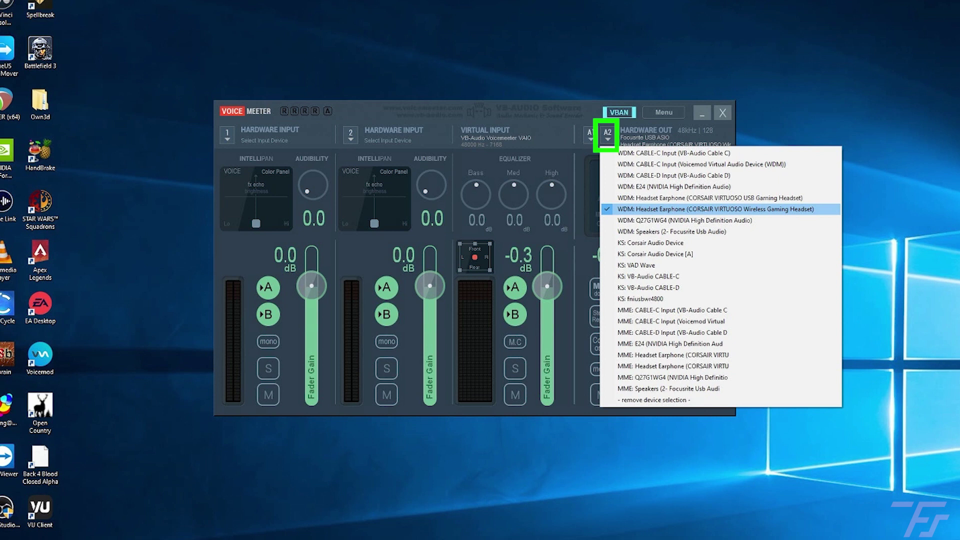
key("Escape")
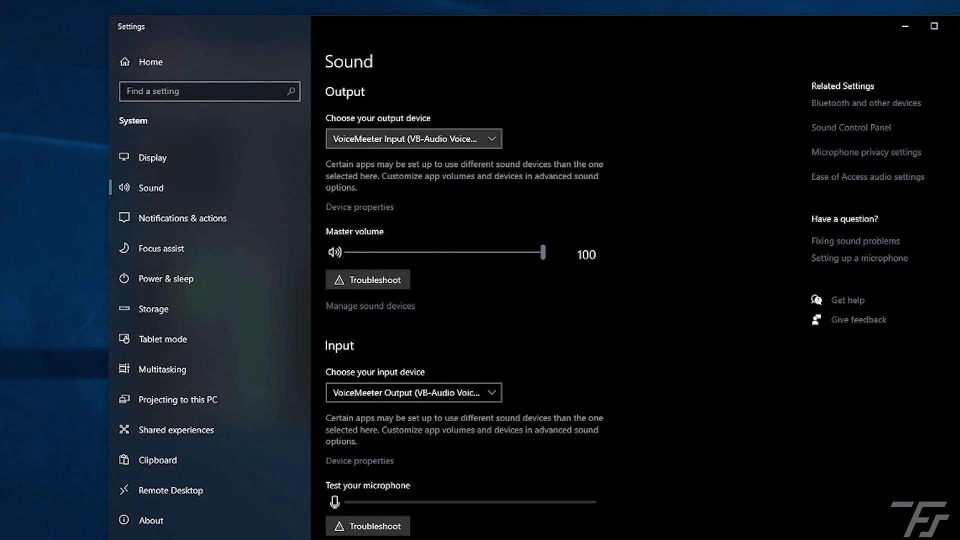
Step: Choose VoiceMeeter Input (VB-Audio VoiceMeeter VAIO) in the Settings > Sound output device list
left_click(444, 182)
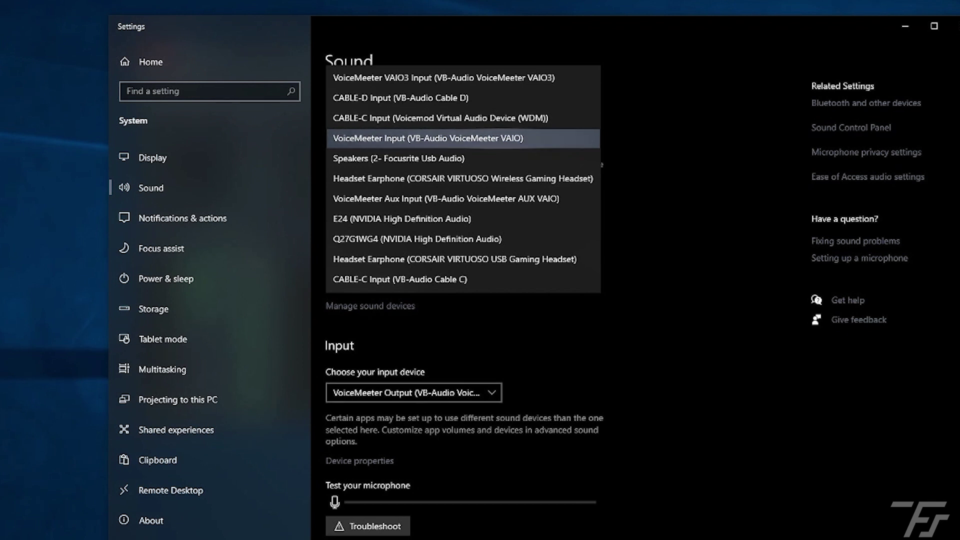
left_click(428, 138)
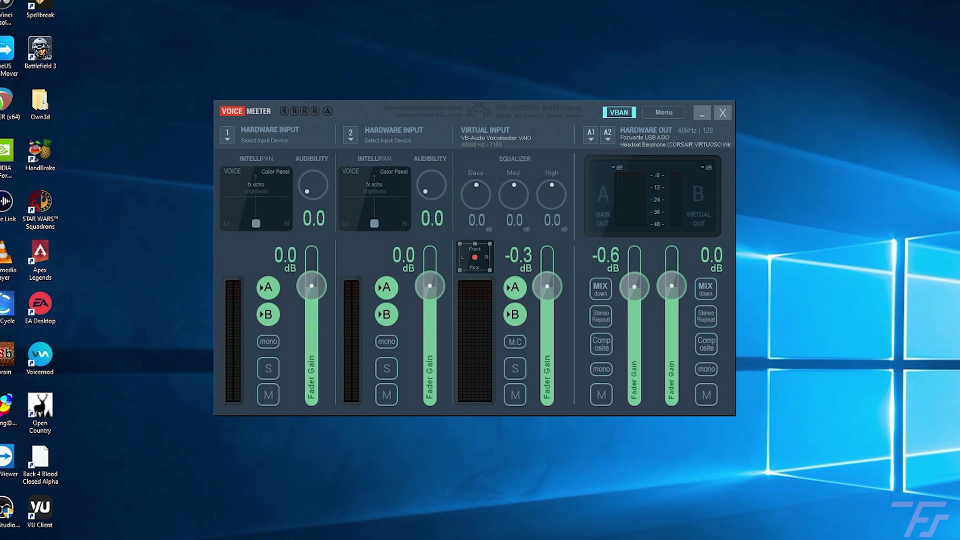
left_click_drag(635, 286, 674, 283)
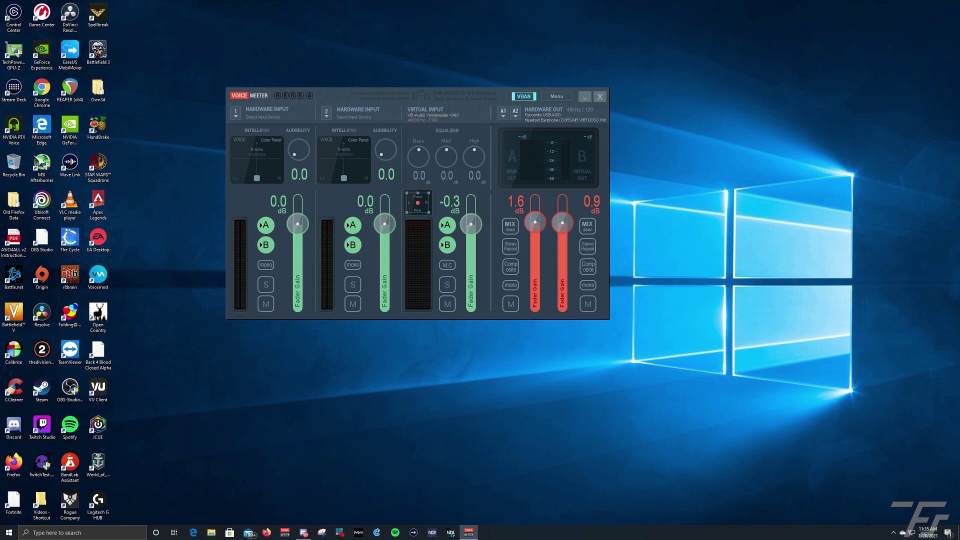
Step: Open the VBAN network configuration and move its window left beside the mixer
left_click(524, 96)
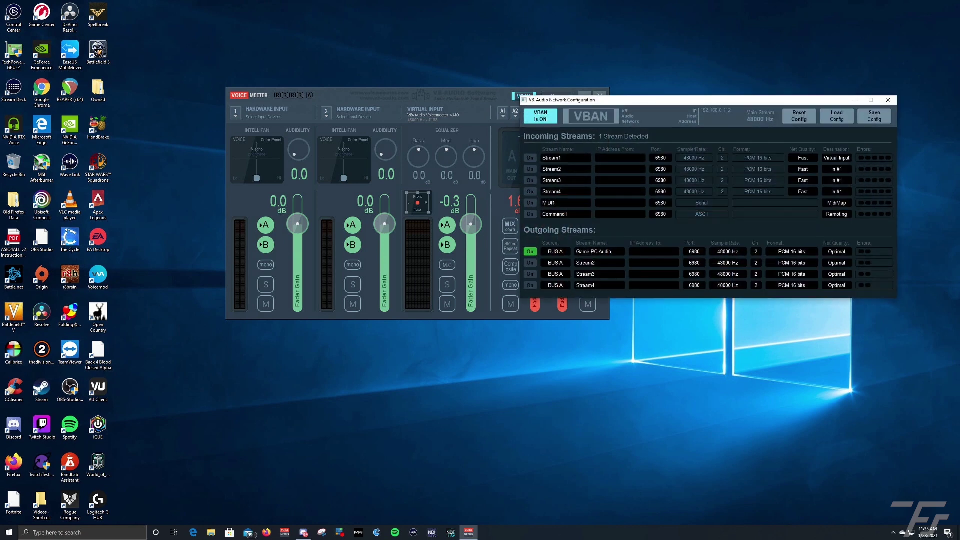
left_click_drag(650, 100, 543, 101)
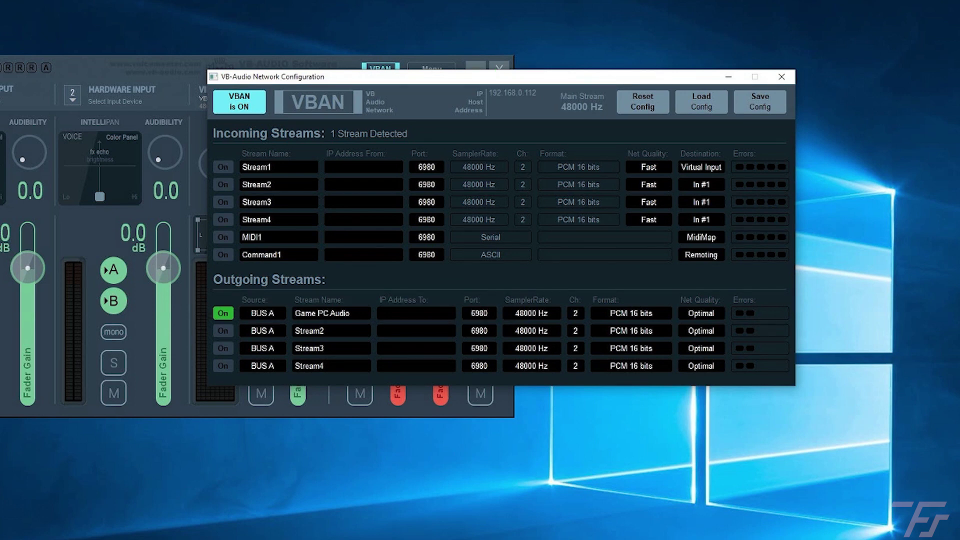
Step: Set the Game PC Audio outgoing stream's destination IP to 192.168.0.109
left_click(416, 313)
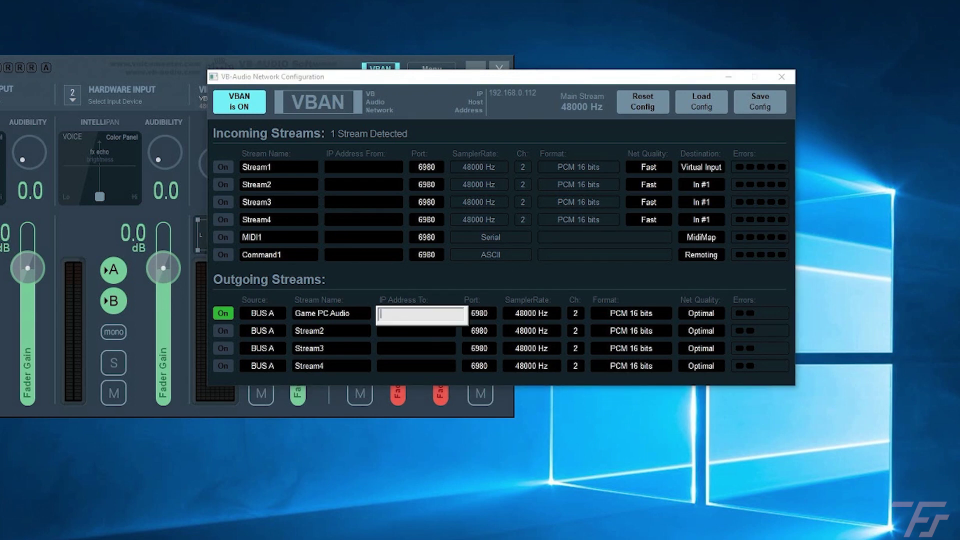
type("192.168.0.109")
key("Return")
Step: Set Stream2's destination IP to 192.168.0.109 and close the VBAN window
left_click(416, 330)
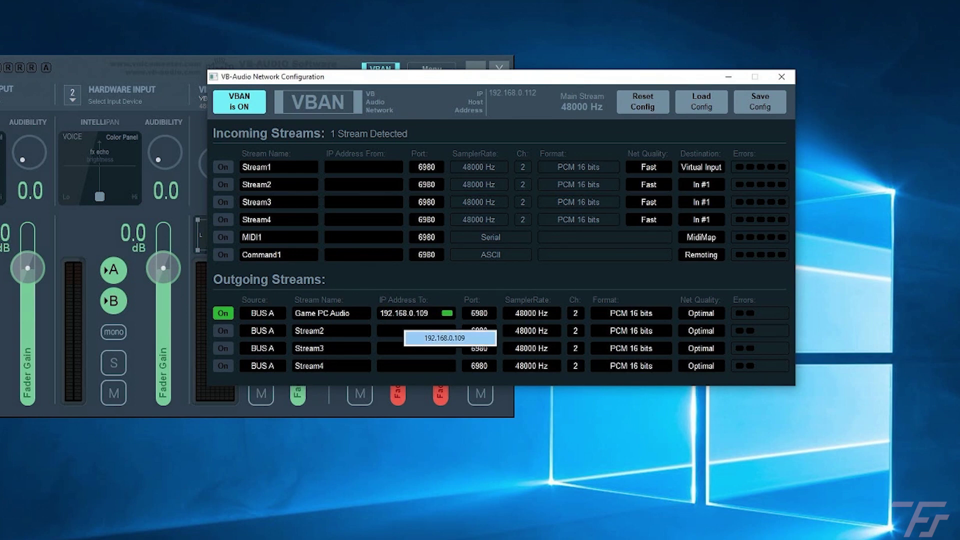
key("End")
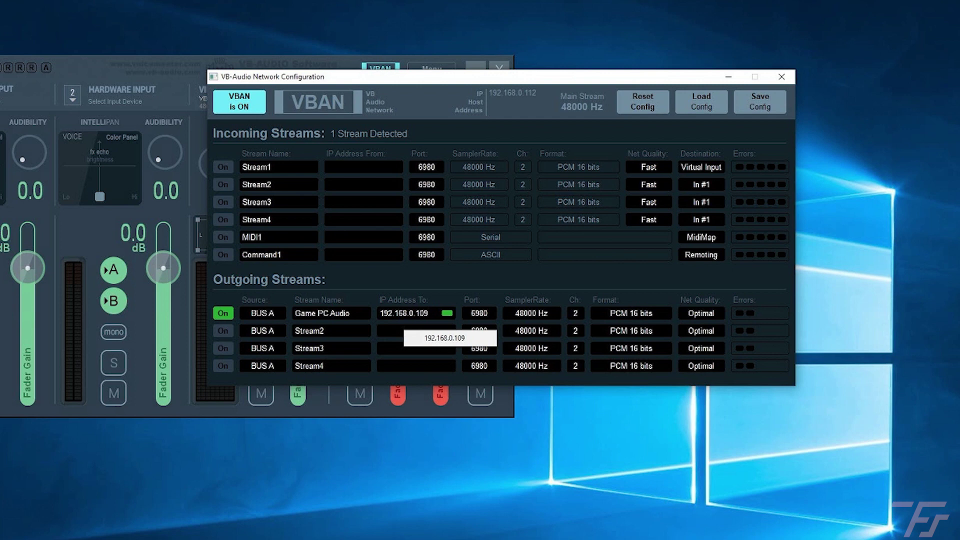
key("ctrl+a")
key("Return")
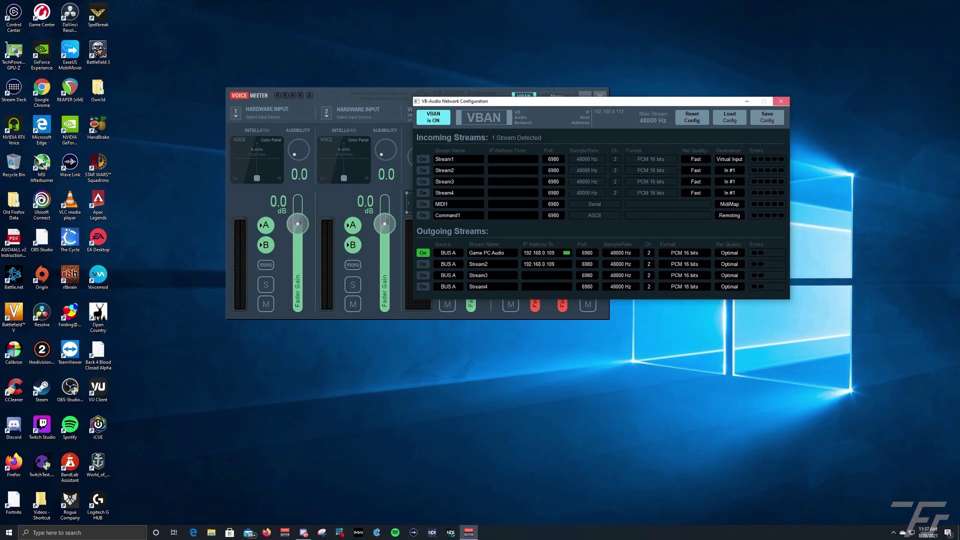
left_click(781, 77)
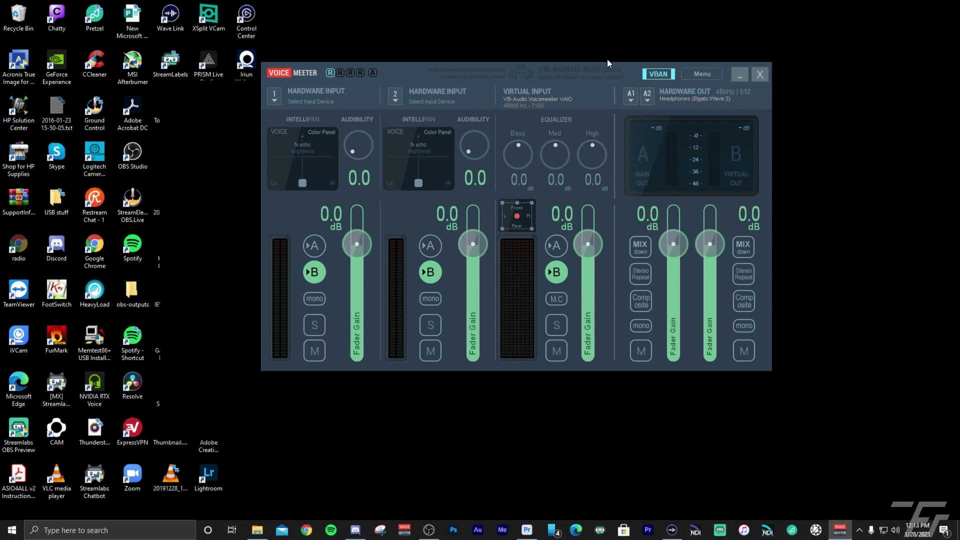
left_click(629, 99)
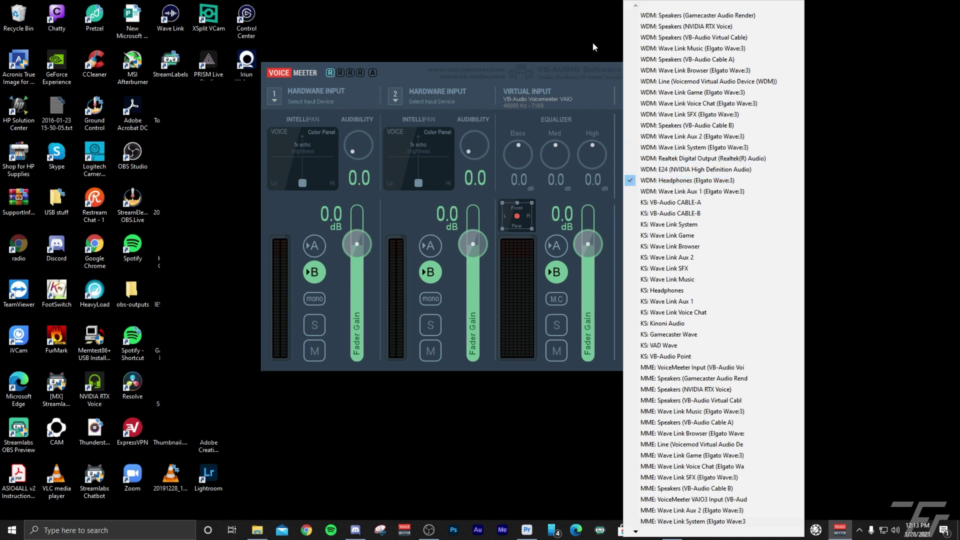
left_click(605, 49)
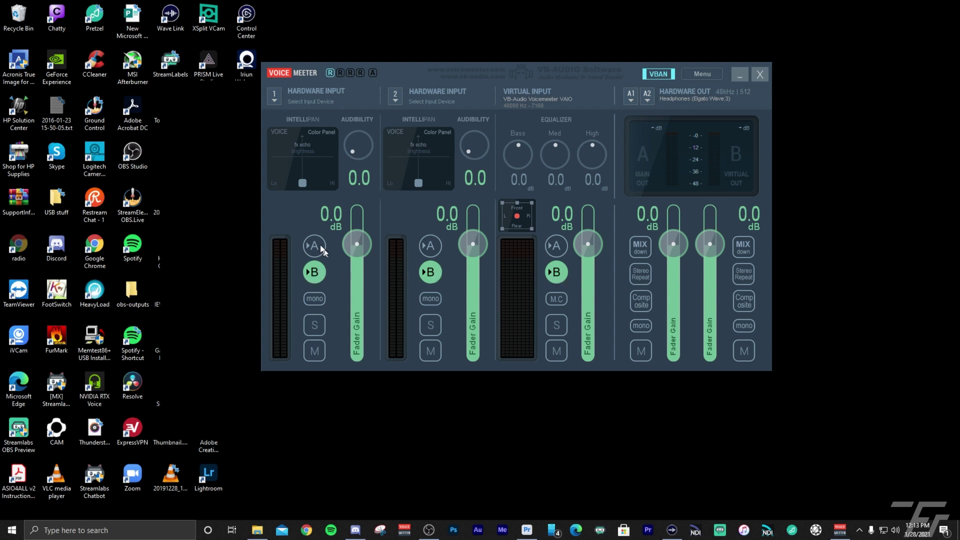
Step: Open VBAN and set incoming Stream1 to Game PC Audio from 192.168.0.112
left_click(658, 74)
left_click_drag(662, 79, 606, 135)
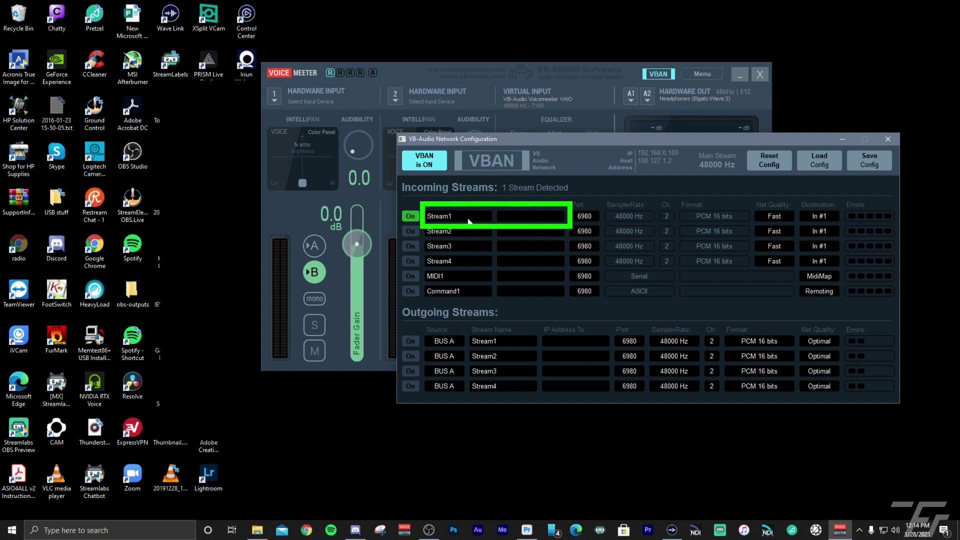
mouse_move(471, 220)
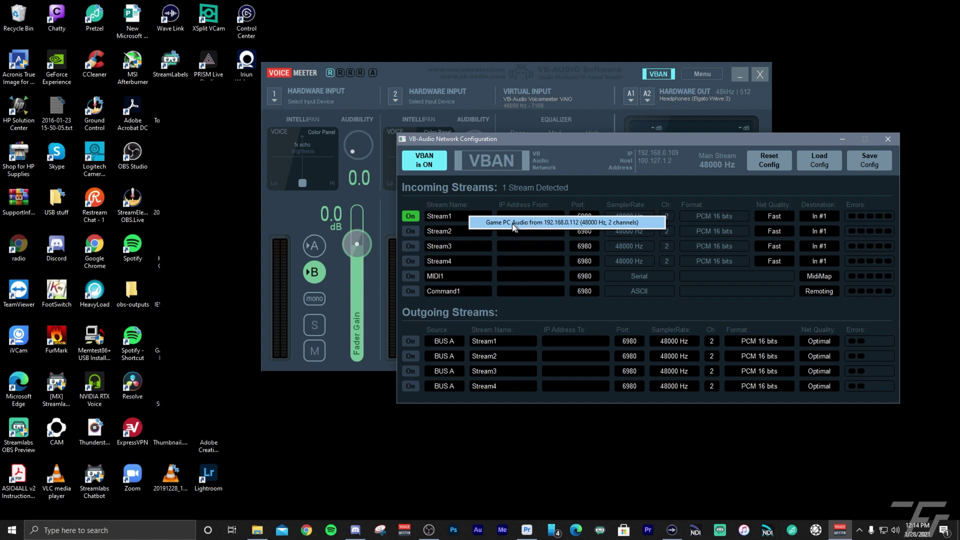
left_click(492, 224)
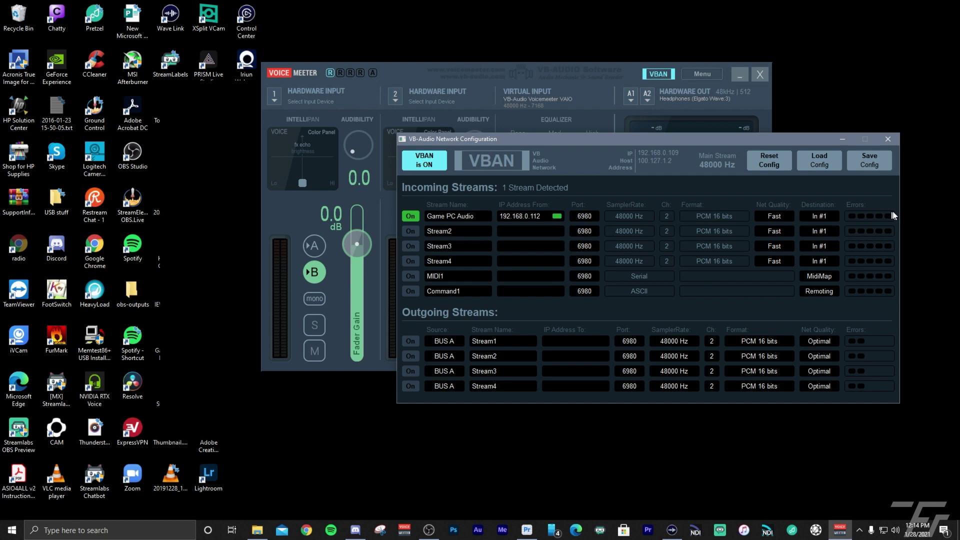
Step: Keep the incoming Game PC Audio stream at Fast quality with In #1 as its destination
left_click(775, 217)
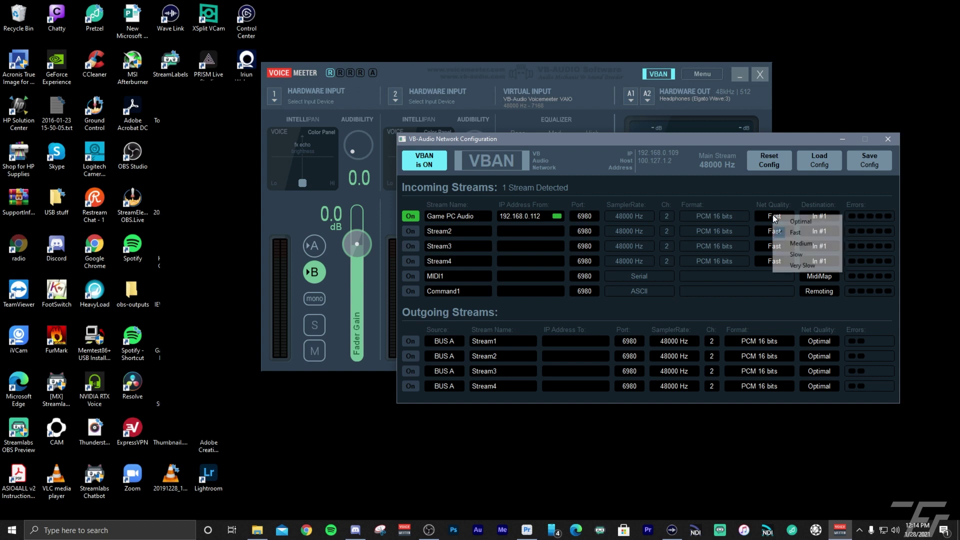
left_click(755, 179)
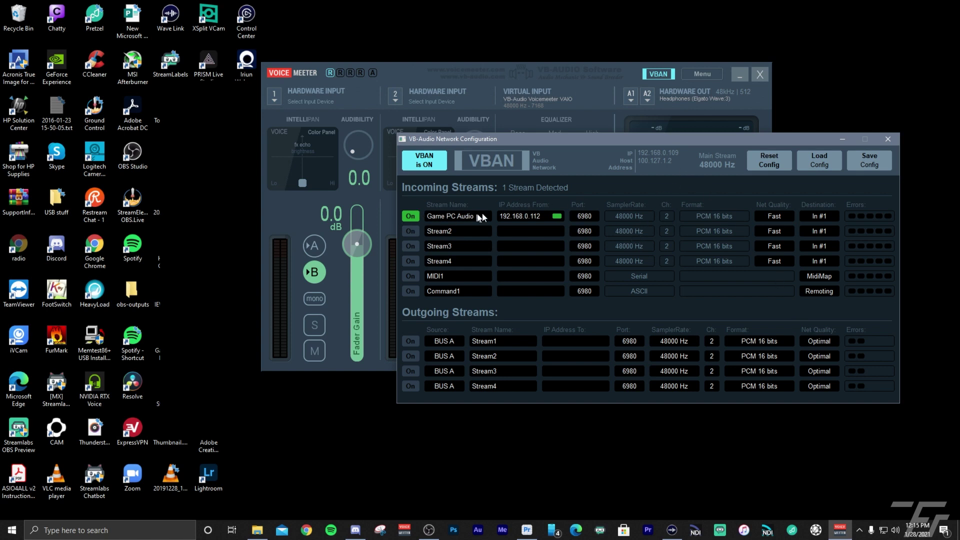
left_click_drag(739, 139, 766, 143)
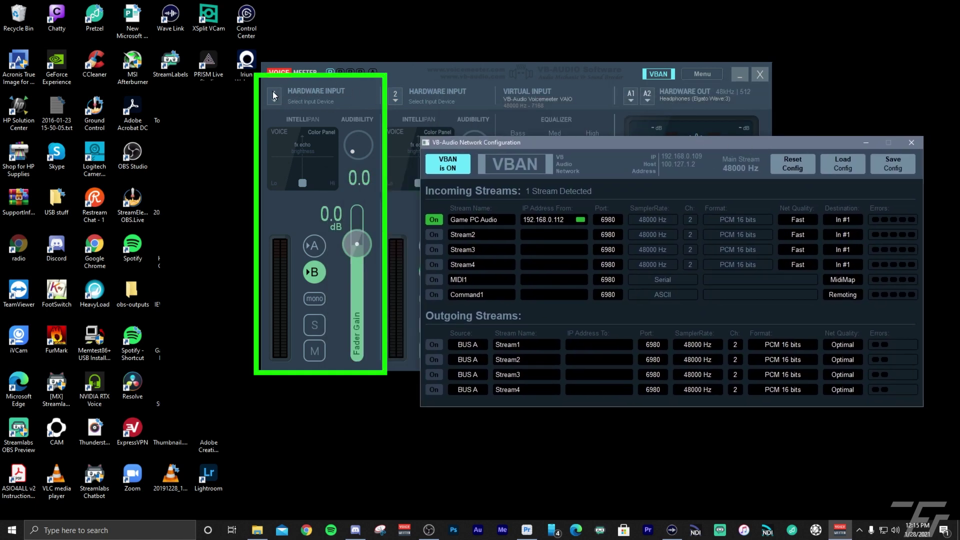
left_click(849, 221)
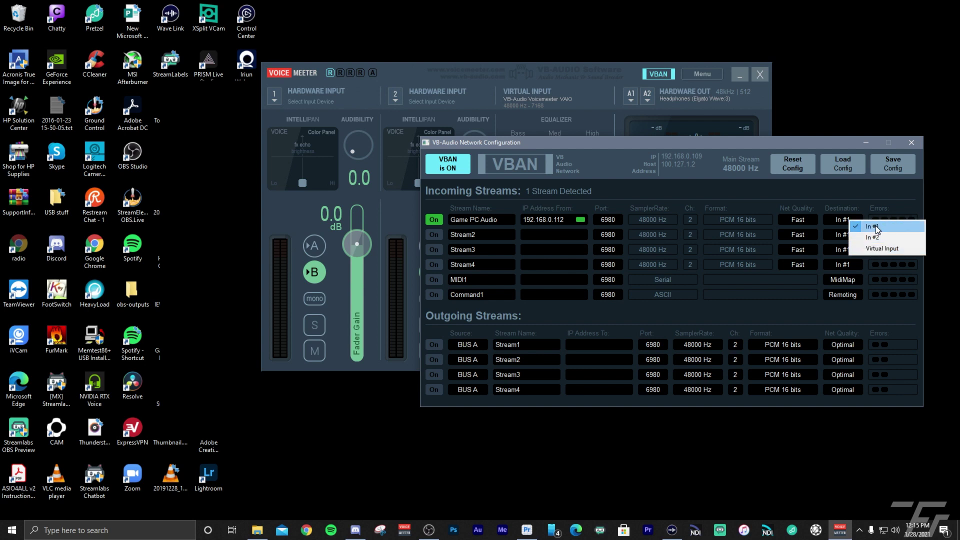
left_click(876, 228)
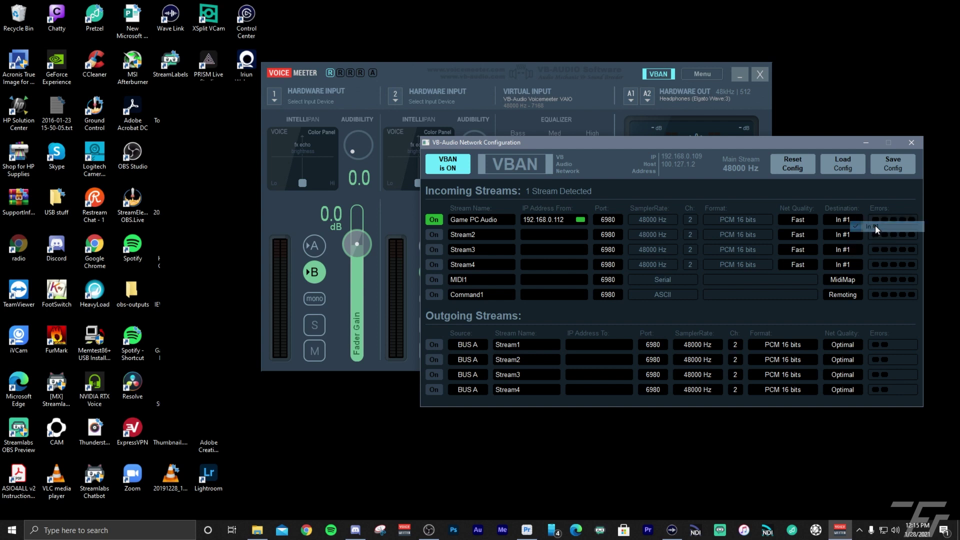
Step: Close the VB-Audio Network Configuration window, leaving Game PC Audio routed to In #1
left_click(912, 143)
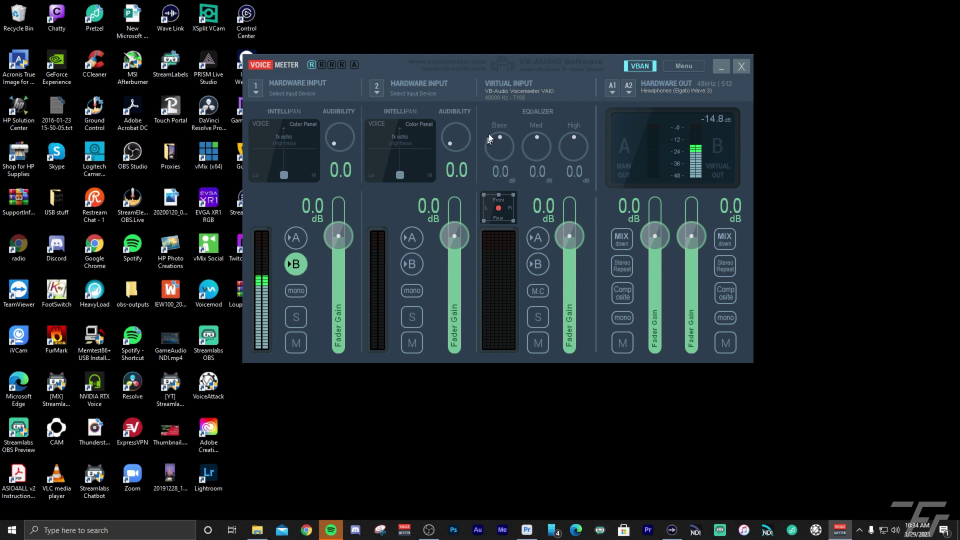
Step: Add VoiceMeeter Output as a new Wave Link input on Channel 8
left_click(672, 530)
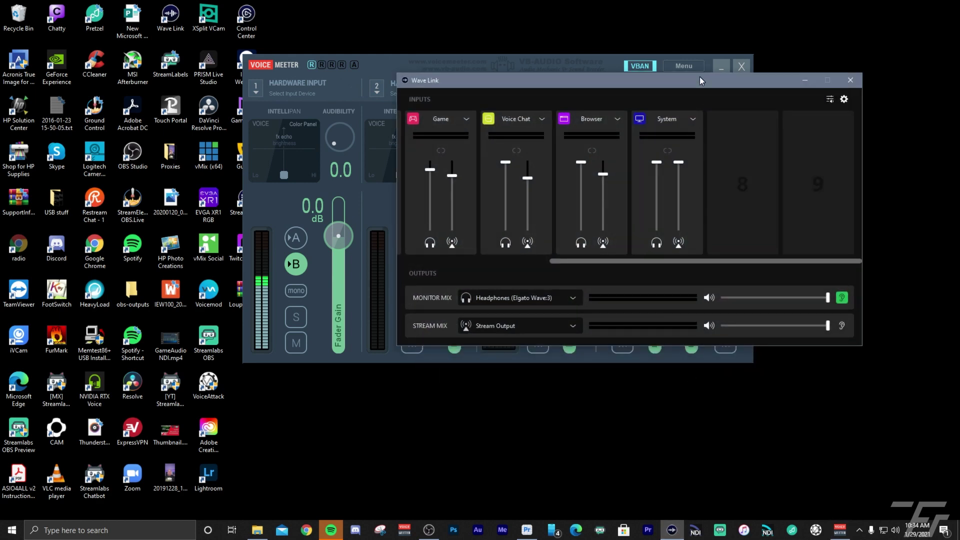
left_click_drag(701, 76, 565, 78)
mouse_move(615, 122)
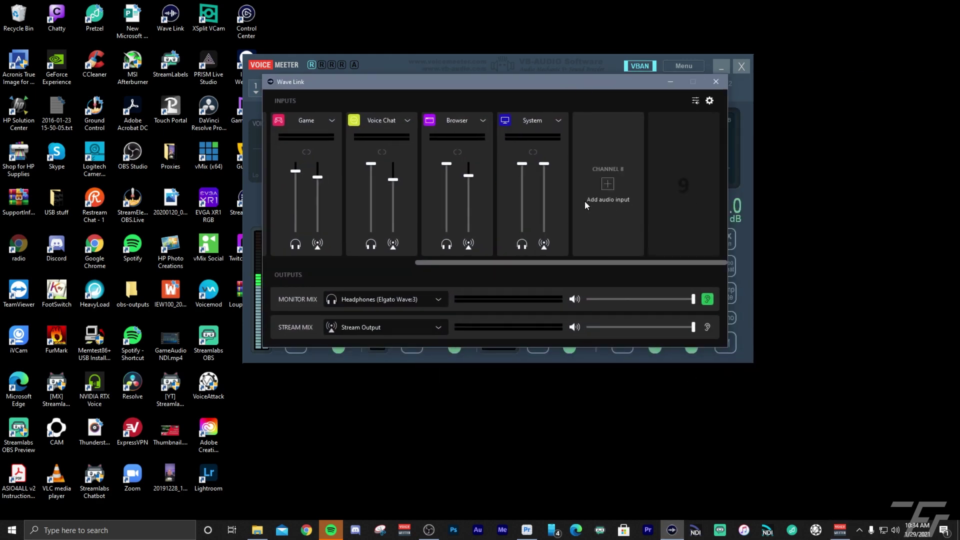
left_click_drag(453, 262, 600, 265)
mouse_move(615, 169)
left_click(606, 187)
scroll(600, 275, "down", 3)
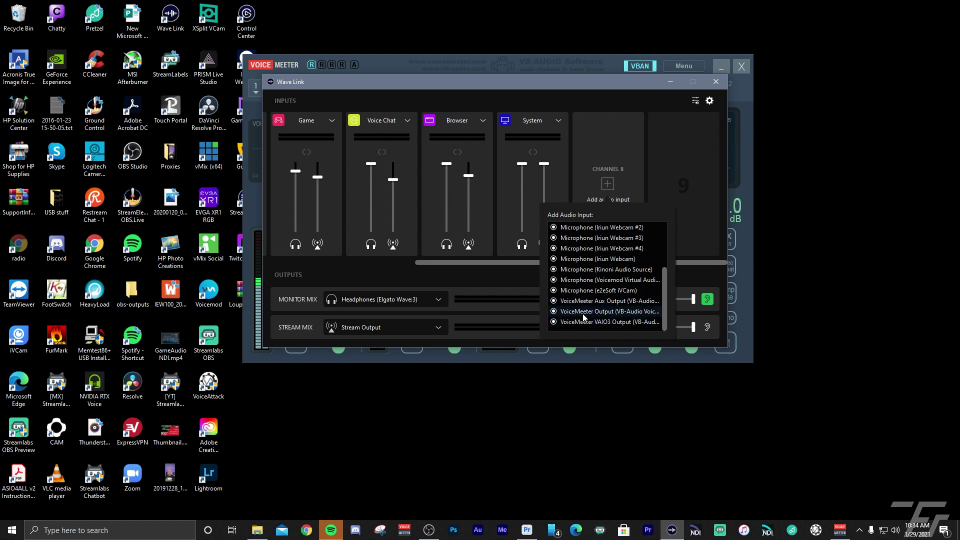
left_click(620, 315)
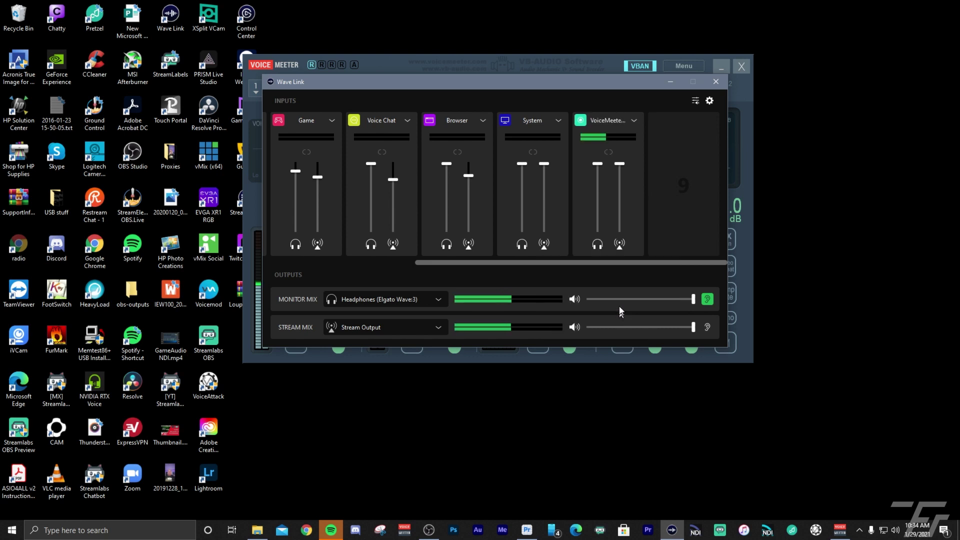
Step: Mute the VoiceMeeter Output channel in both the monitor mix and the stream mix
left_click(632, 121)
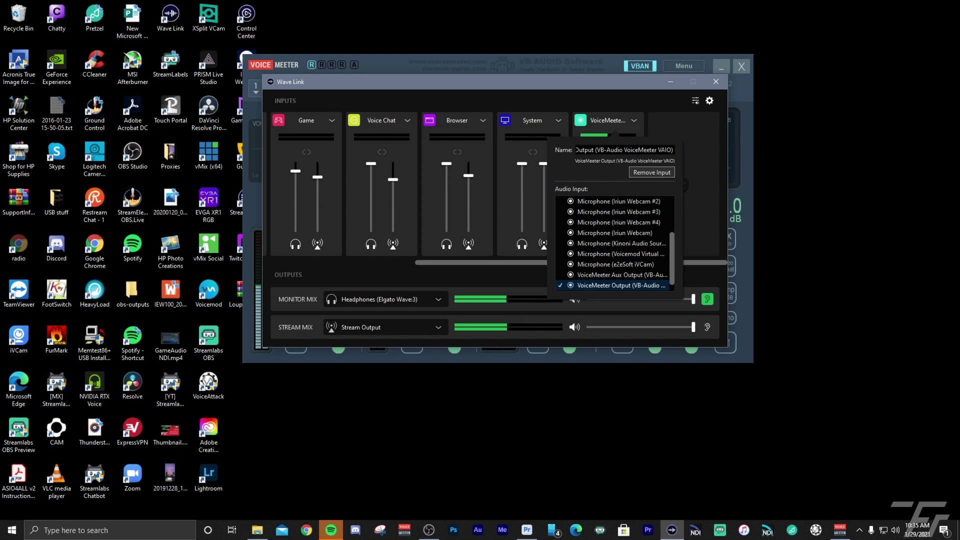
left_click(609, 94)
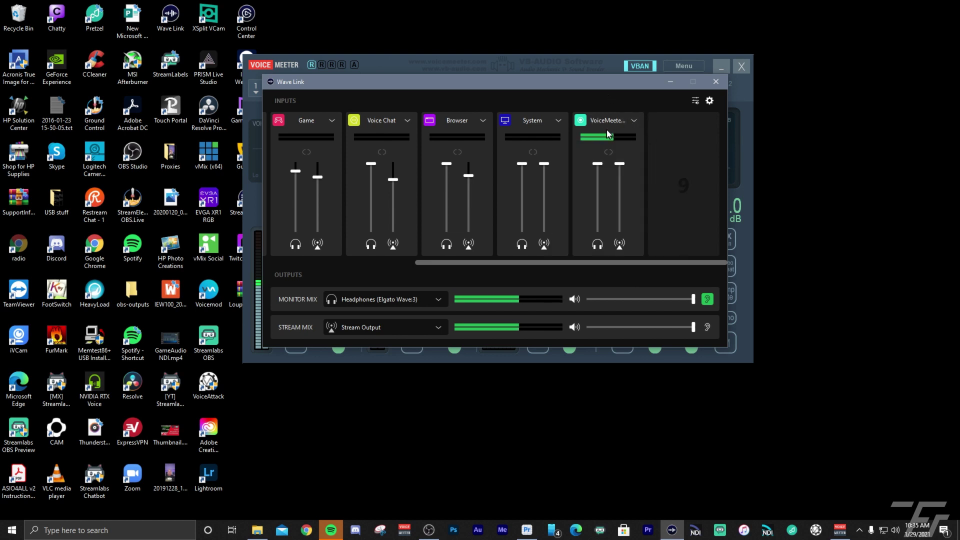
left_click(619, 245)
left_click(598, 244)
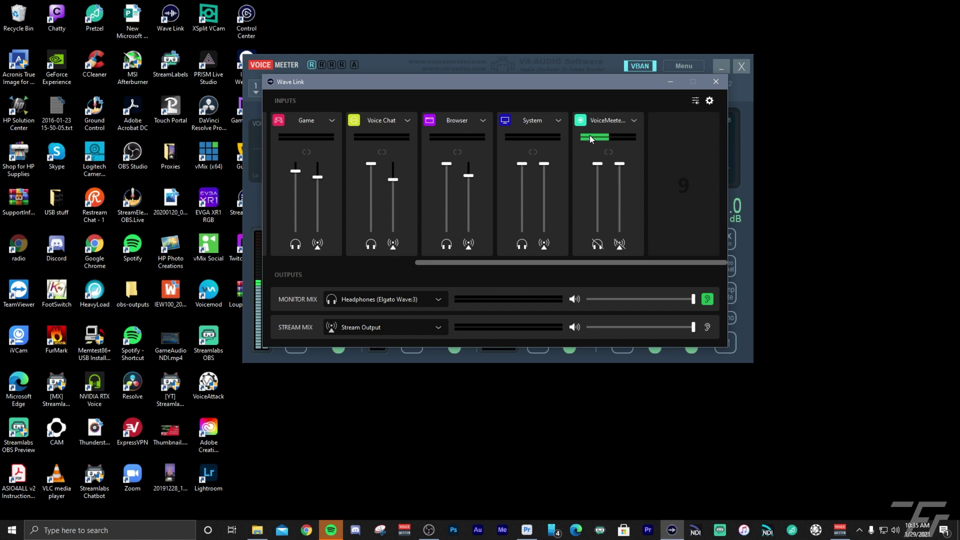
mouse_move(580, 89)
left_mouse_down()
mouse_move(651, 103)
mouse_move(570, 99)
left_mouse_up()
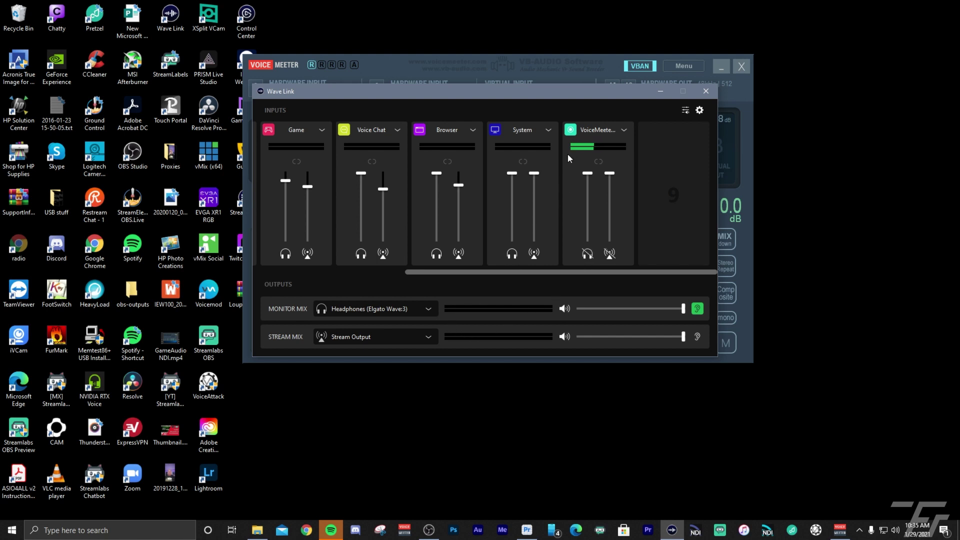
Step: Unmute VoiceMeeter in the stream mix and confirm OBS's Stream Mix device stays Wave Link Stream
left_click(610, 253)
left_click(428, 530)
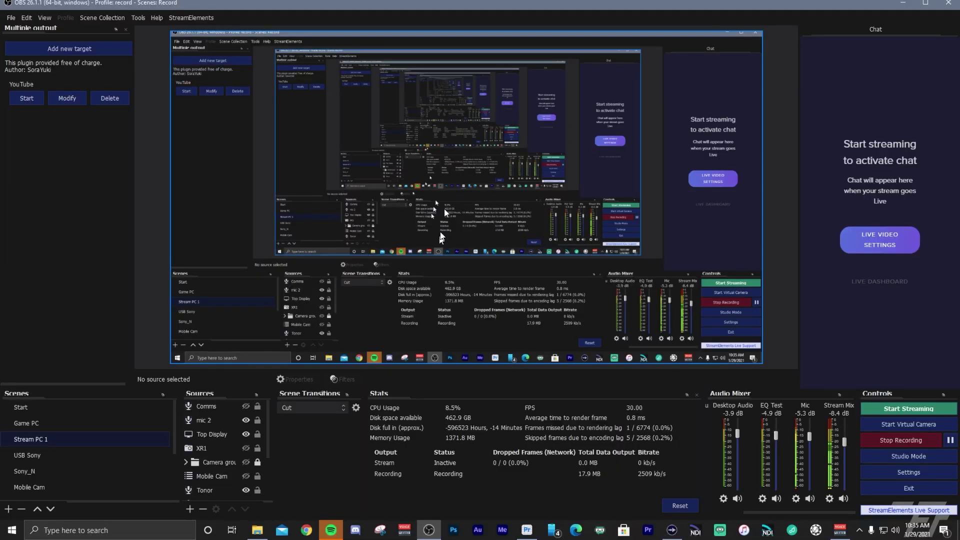
double_click(209, 448)
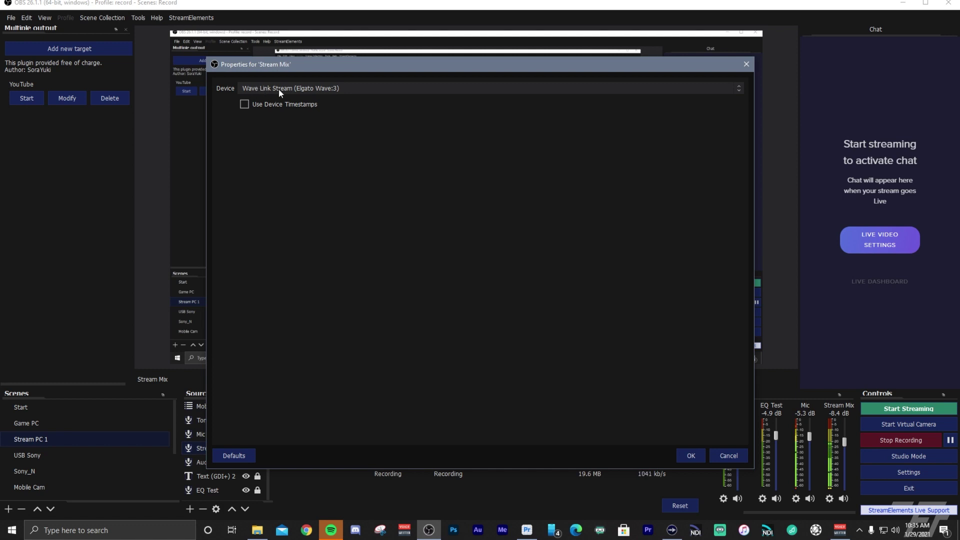
left_click(278, 89)
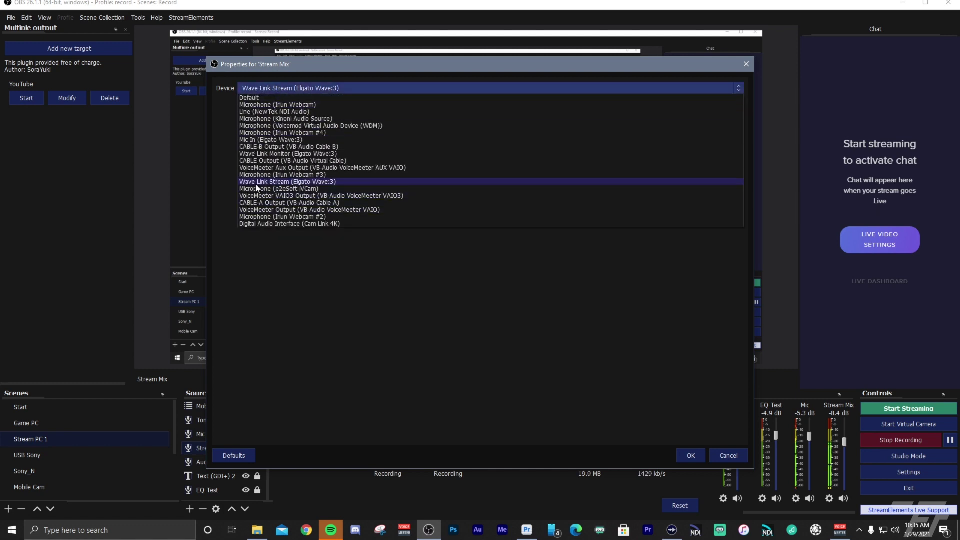
left_click(278, 182)
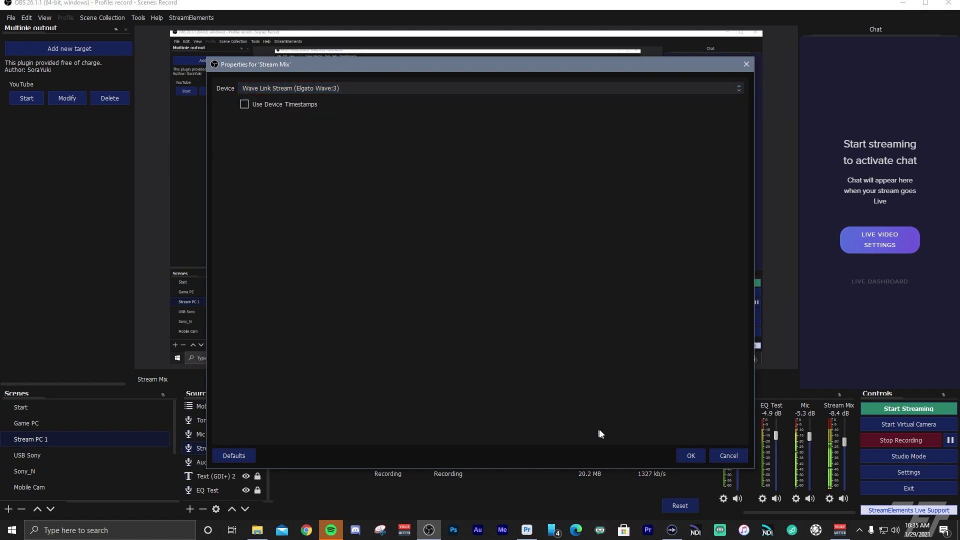
left_click(697, 455)
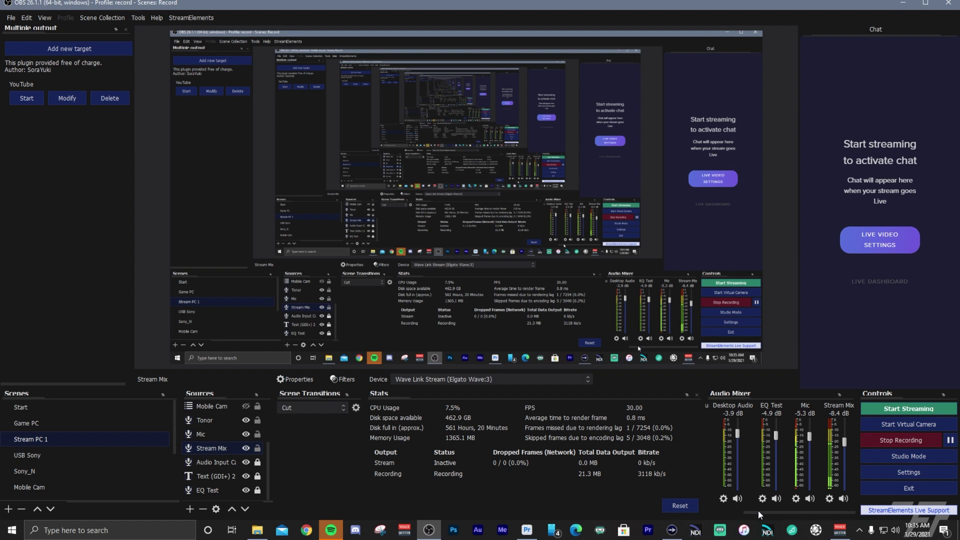
left_click(672, 530)
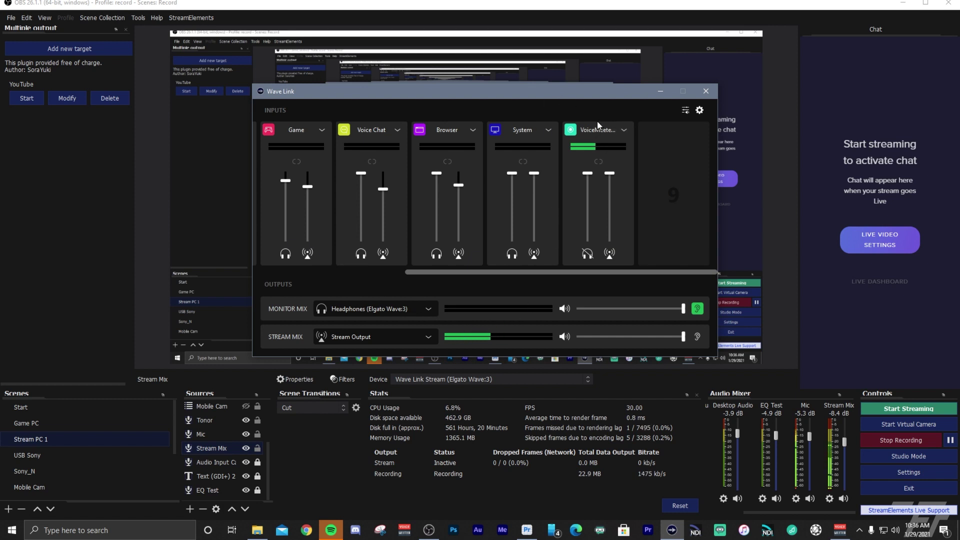
left_click_drag(527, 92, 497, 94)
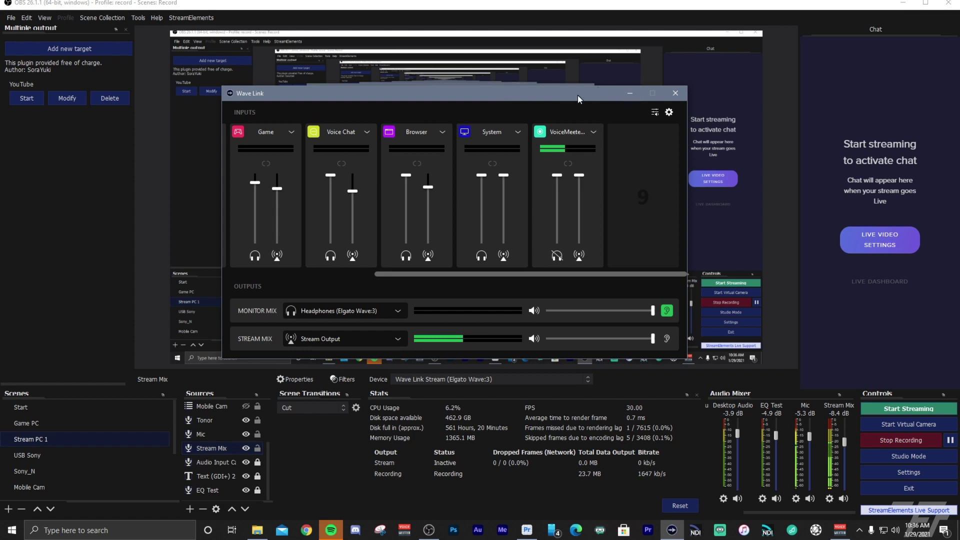
left_click_drag(578, 95, 595, 94)
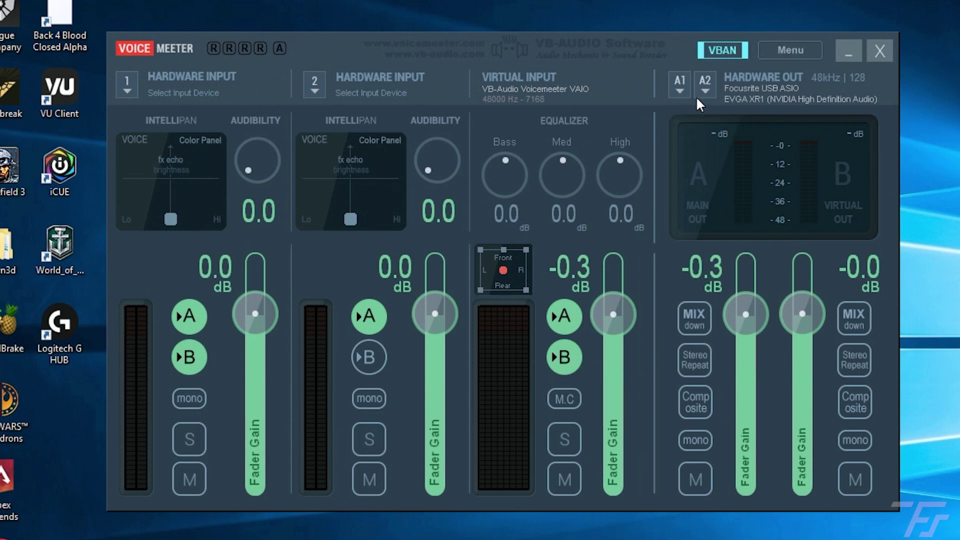
Step: Set hardware output A1 to WDM: Headset Earphone (CORSAIR VIRTUOSO Wireless), keeping A2 on EVGA XR1
left_click(704, 82)
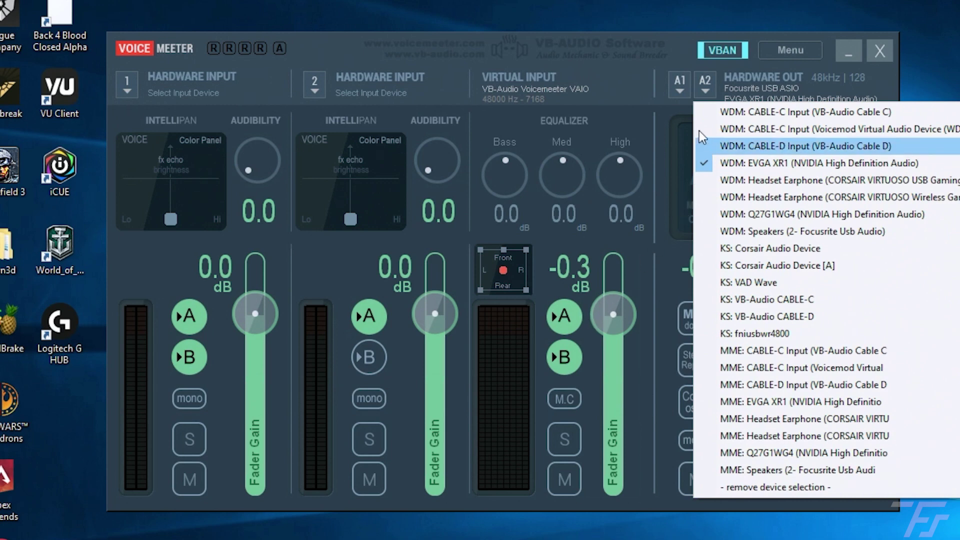
left_click(627, 88)
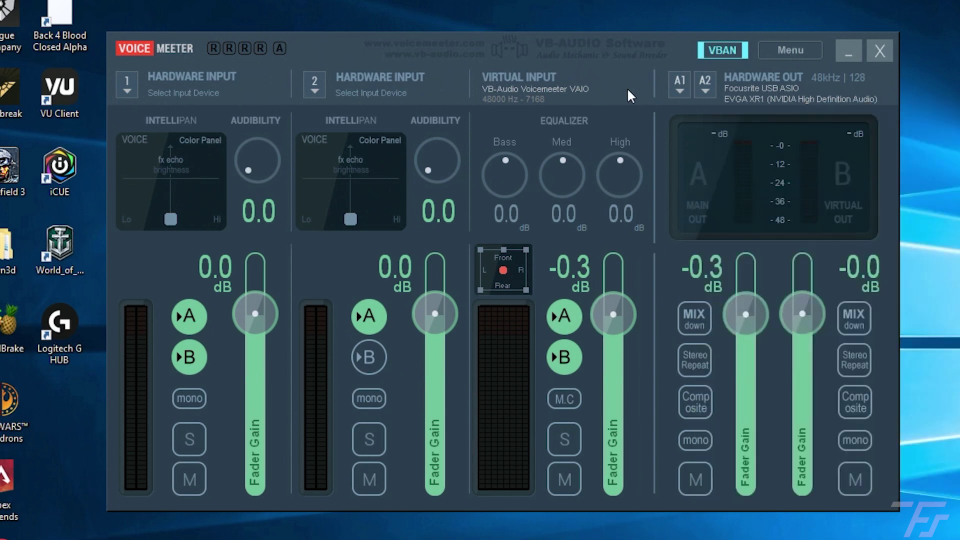
left_click(675, 86)
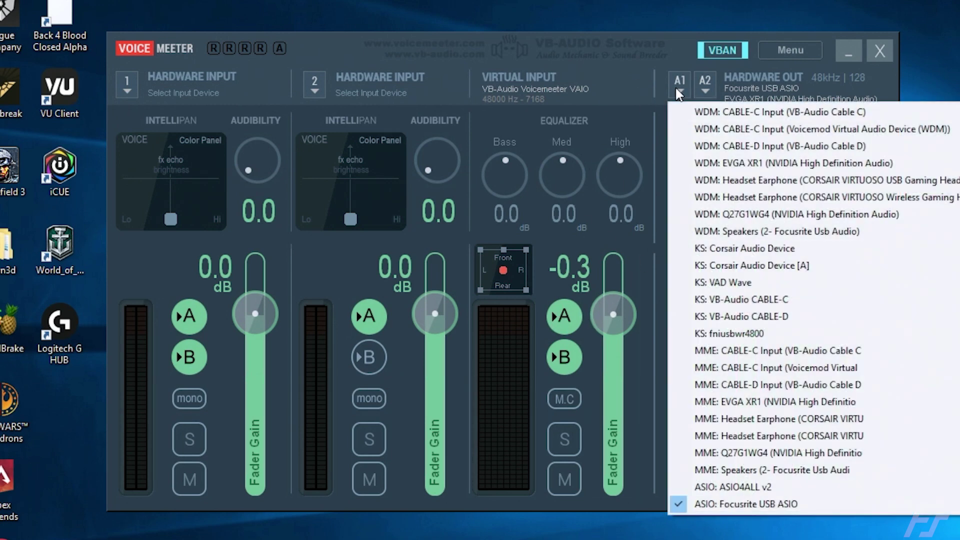
left_click(745, 198)
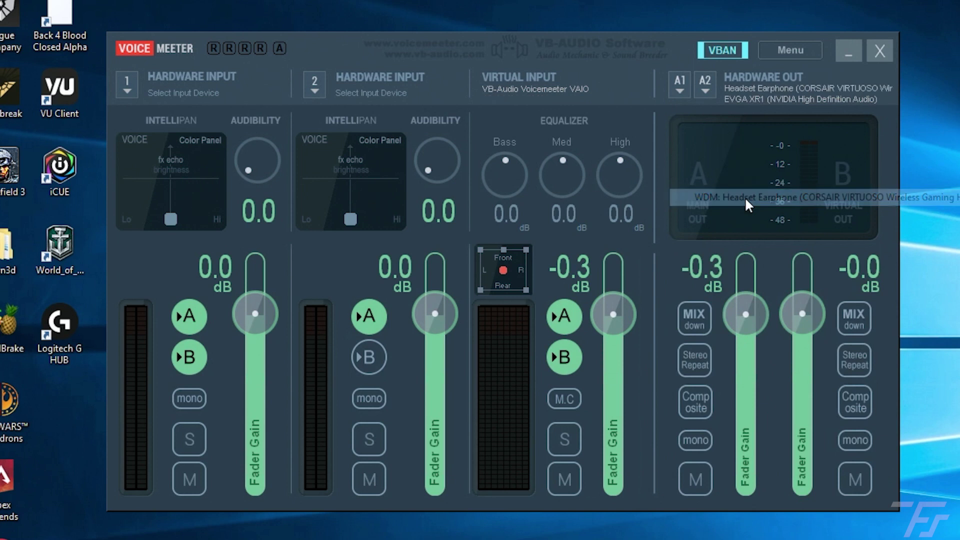
left_click(706, 89)
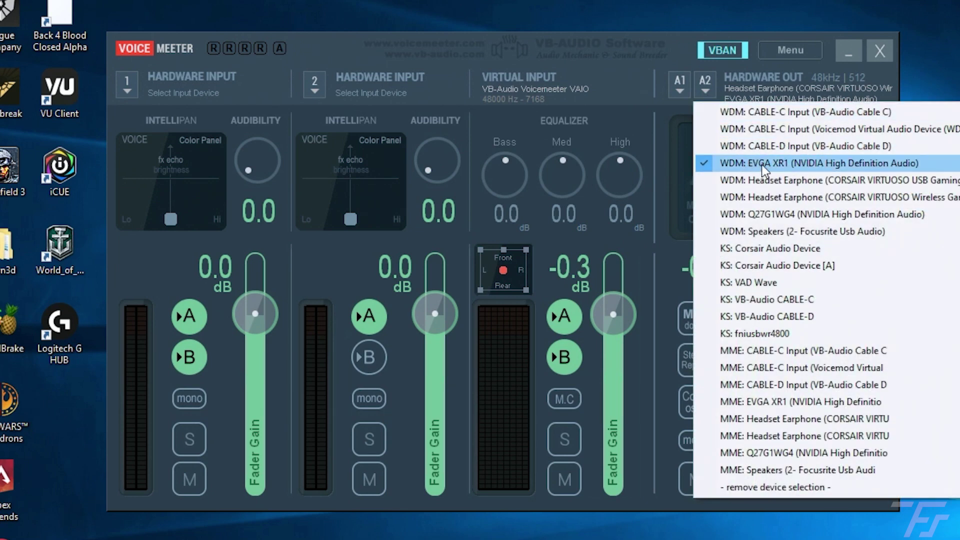
left_click(638, 84)
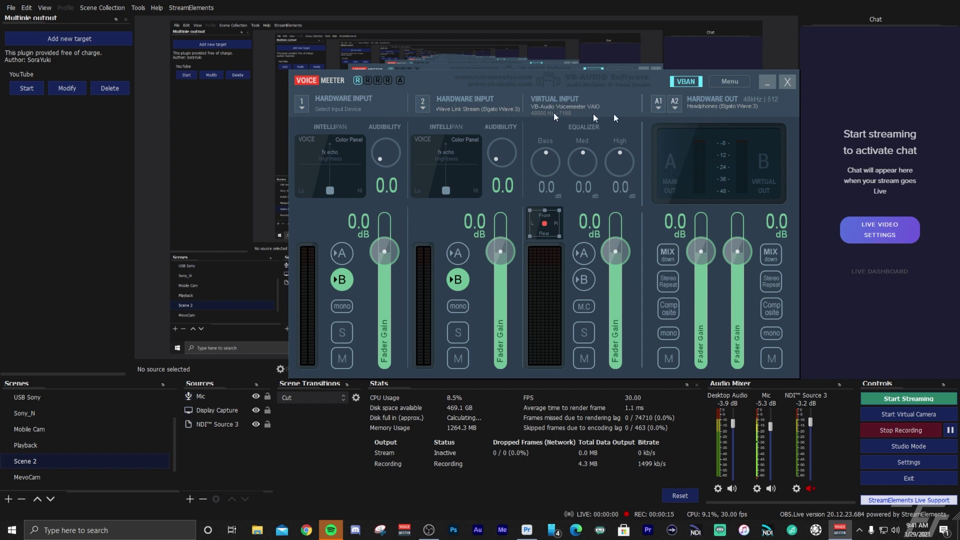
Step: Assign a device to output A2, then switch hardware input 2 (Wave Link Stream) from bus B to bus A
left_click(671, 106)
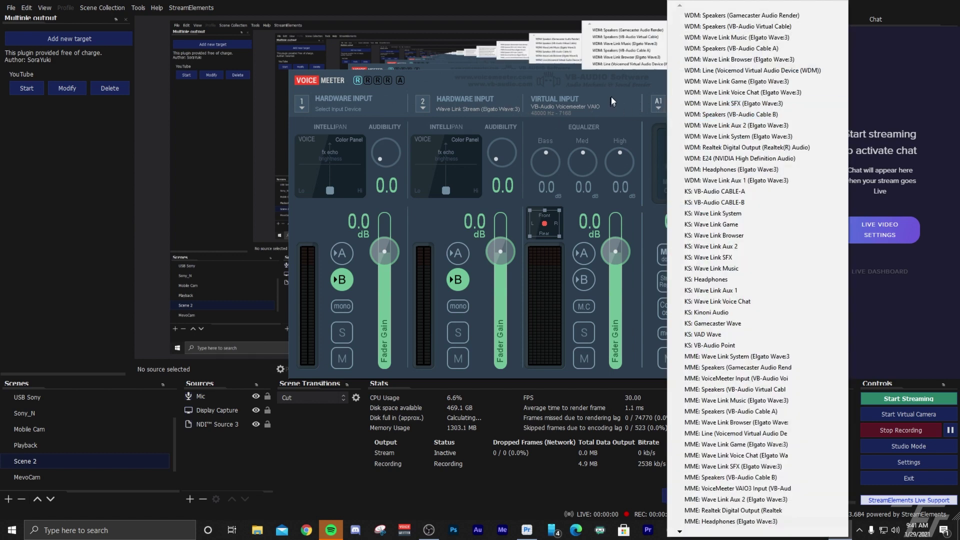
left_click(699, 109)
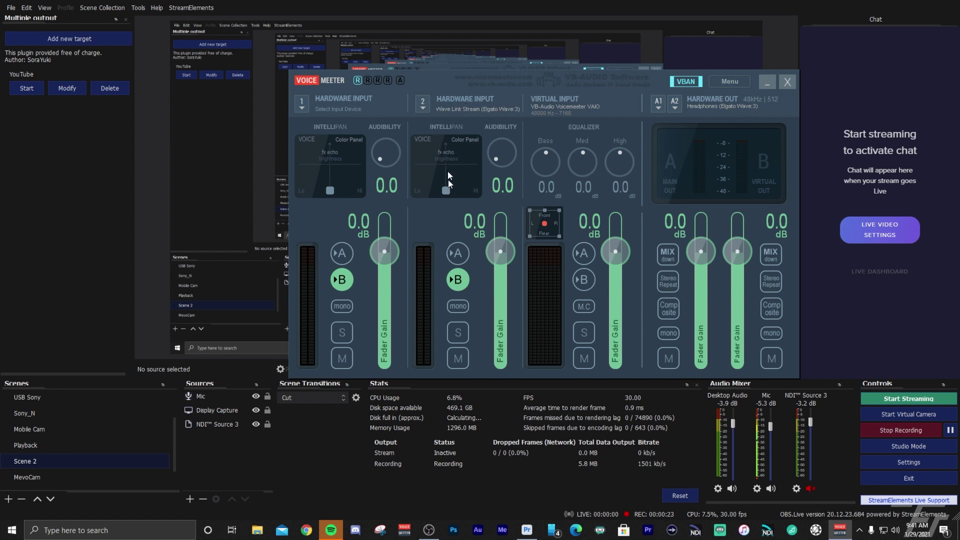
left_click(458, 279)
left_click(452, 252)
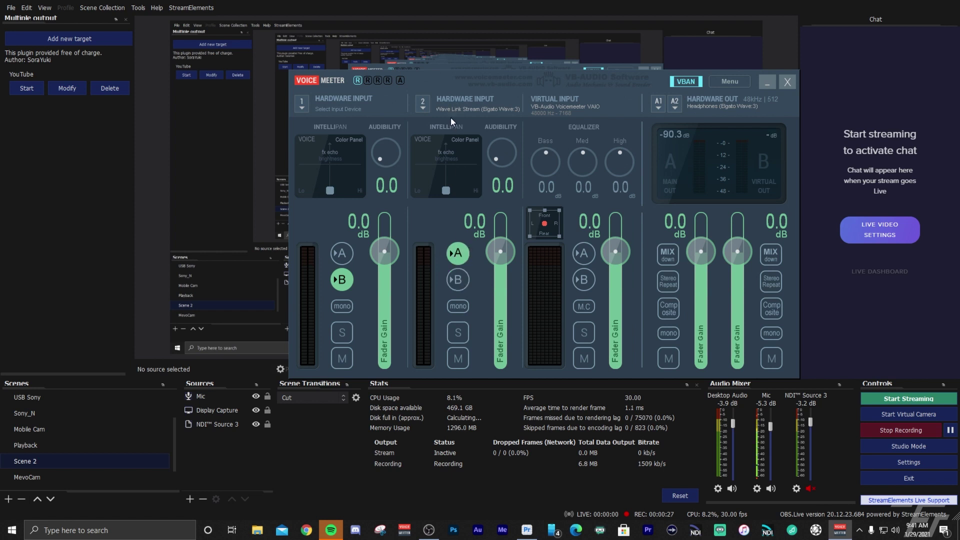